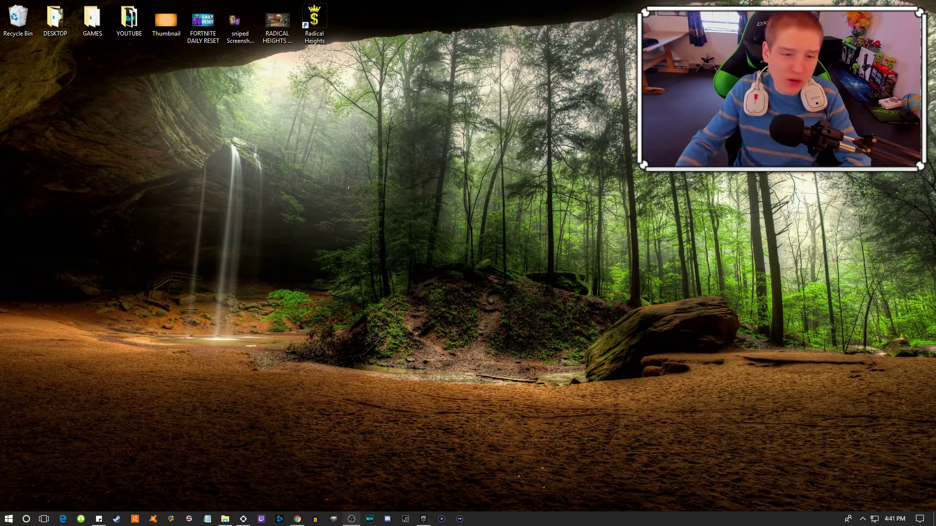
Restore and minimize Chrome's YouTube results, then launch Audacity from the taskbar
{"action": "left_click", "coordinate": [297, 519]}
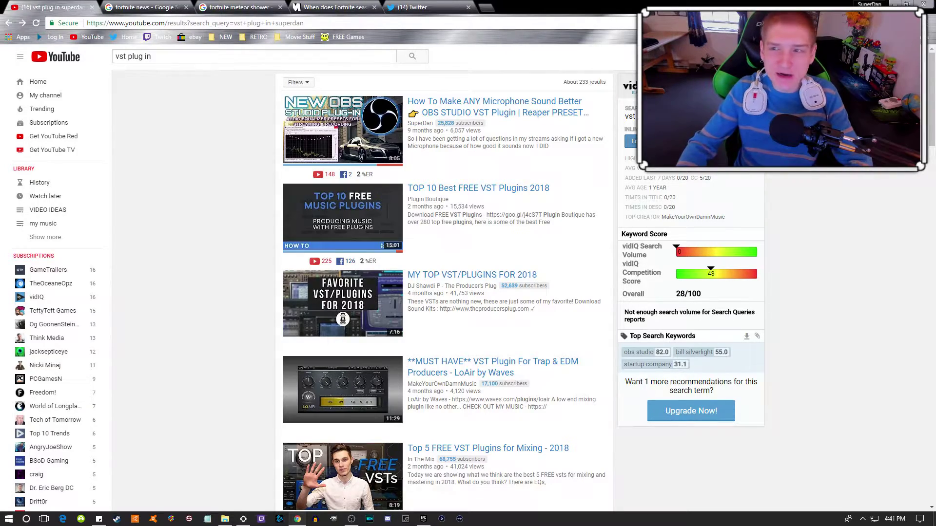
{"action": "left_click", "coordinate": [894, 4]}
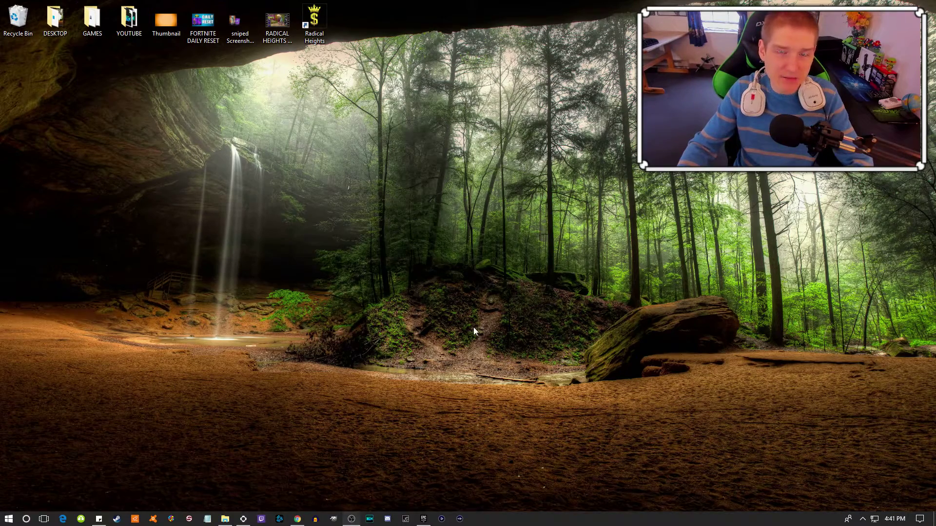
{"action": "left_click", "coordinate": [316, 520]}
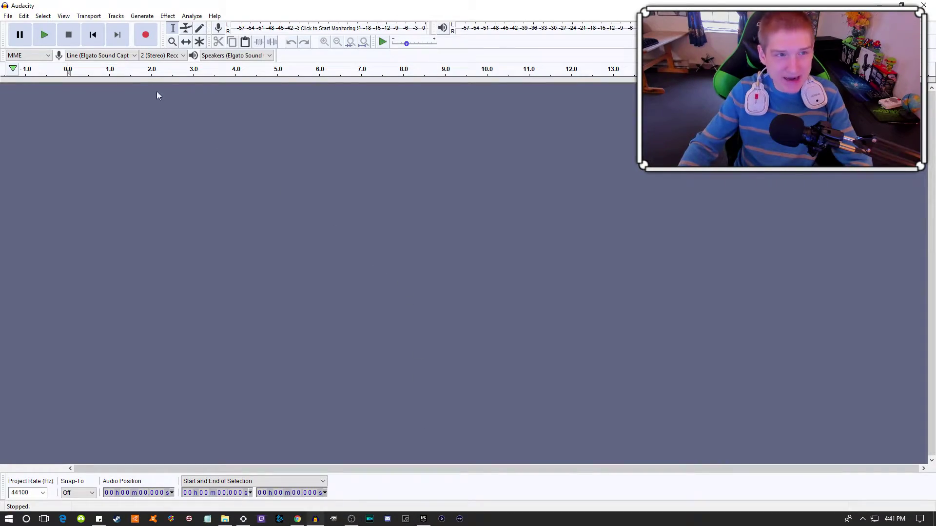
Open the 'duo LOL c' audio file from This PC > New Volume (D:) > elgato
{"action": "left_click", "coordinate": [7, 16]}
{"action": "left_click", "coordinate": [27, 37]}
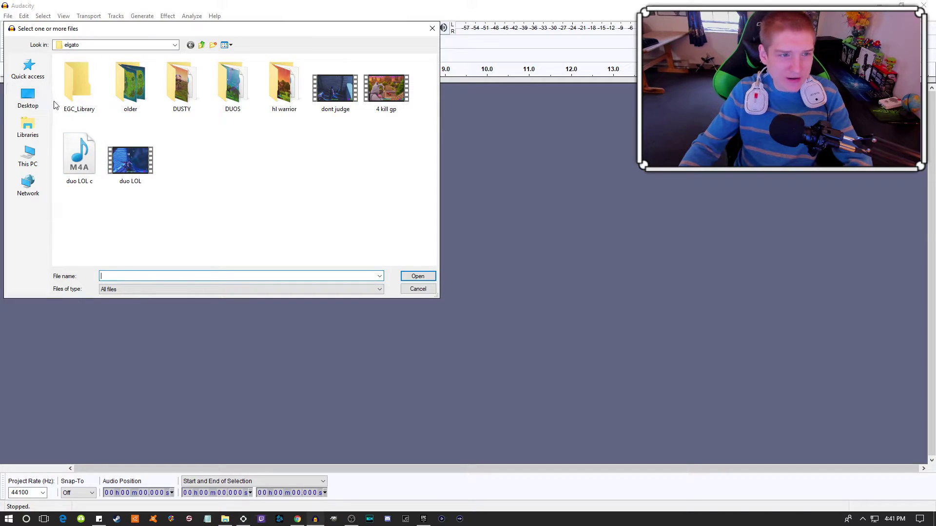
{"action": "left_click", "coordinate": [27, 97]}
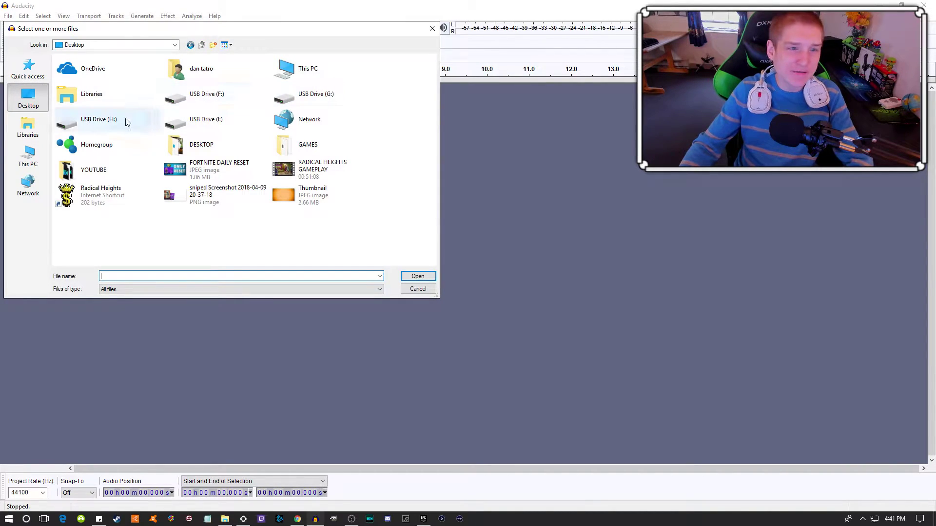
{"action": "left_click", "coordinate": [28, 156]}
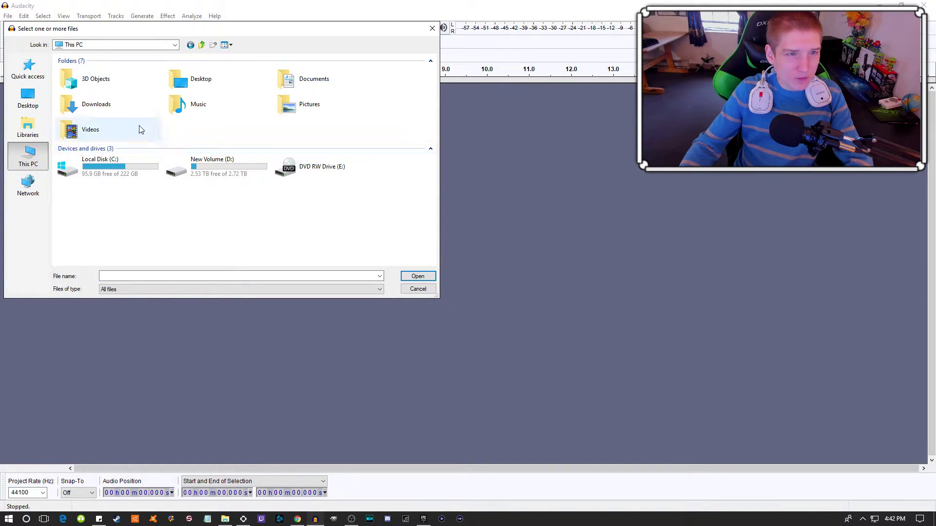
{"action": "double_click", "coordinate": [177, 168]}
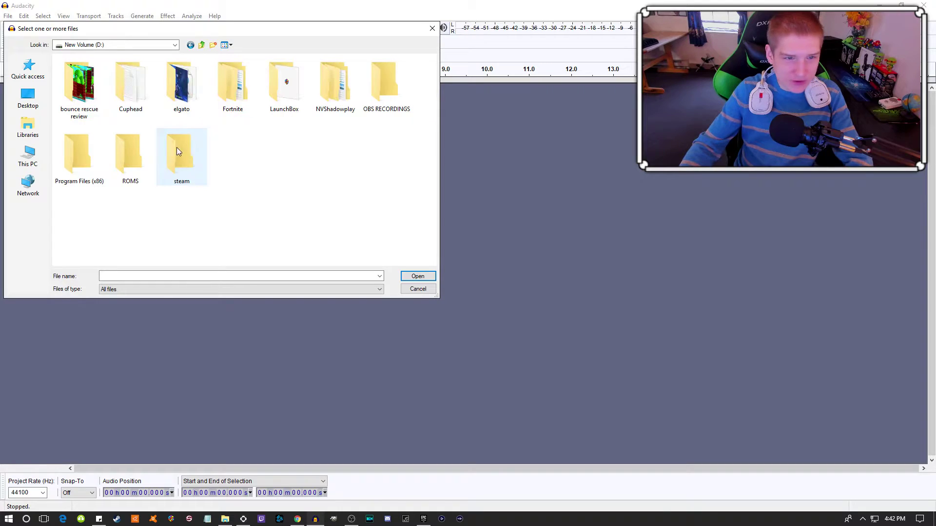
{"action": "double_click", "coordinate": [195, 101]}
{"action": "double_click", "coordinate": [89, 150]}
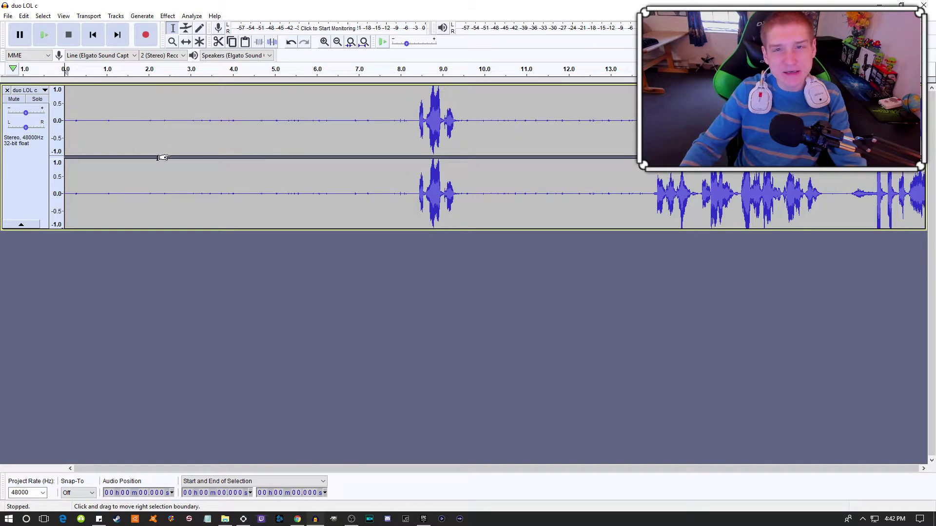
Zoom in with Ctrl+1 and select the noise-only audio from 0 to 0.238 s
{"action": "key", "text": "ctrl+1"}
{"action": "key", "text": "ctrl+1"}
{"action": "key", "text": "ctrl+1"}
{"action": "key", "text": "ctrl+1"}
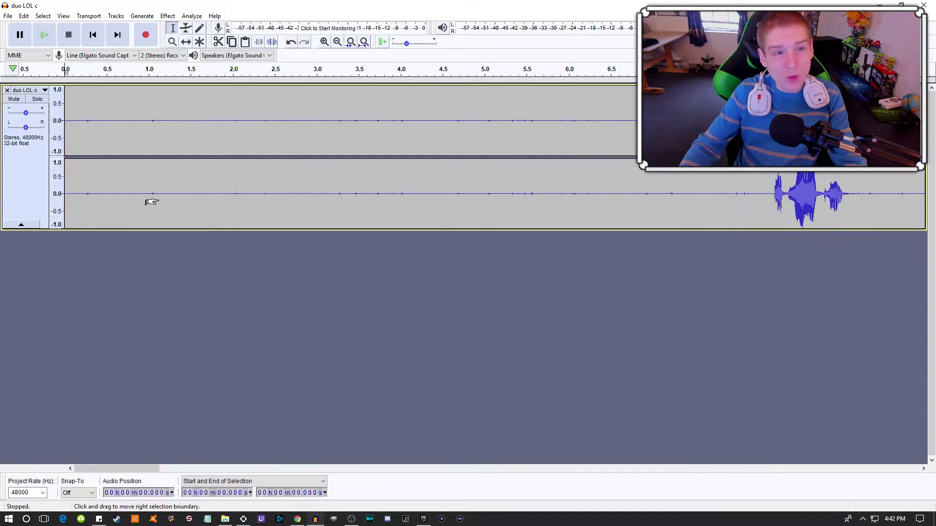
{"action": "left_click_drag", "start_coordinate": [224, 145], "coordinate": [65, 147]}
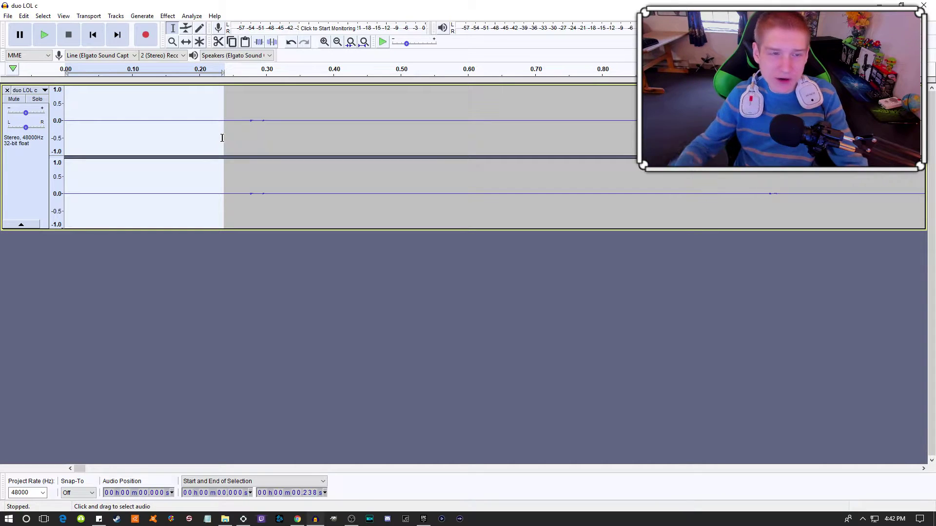
Use Effect > Noise Reduction's Get Noise Profile on the 0.238 s selection
{"action": "left_click", "coordinate": [168, 16]}
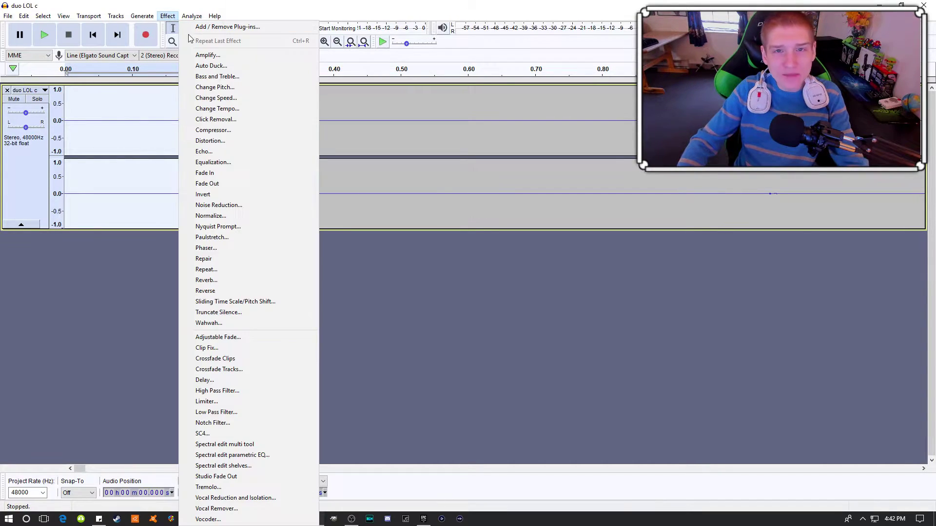
{"action": "left_click", "coordinate": [241, 205]}
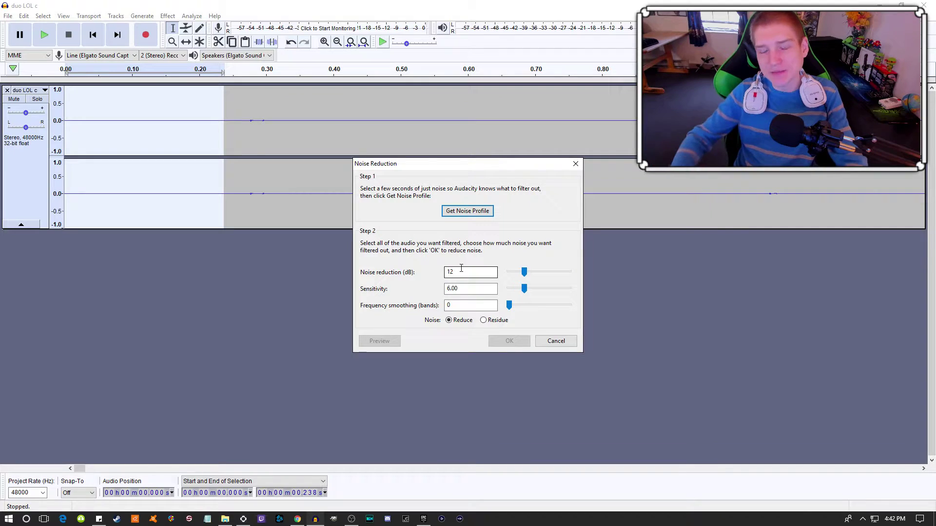
{"action": "left_click", "coordinate": [467, 210]}
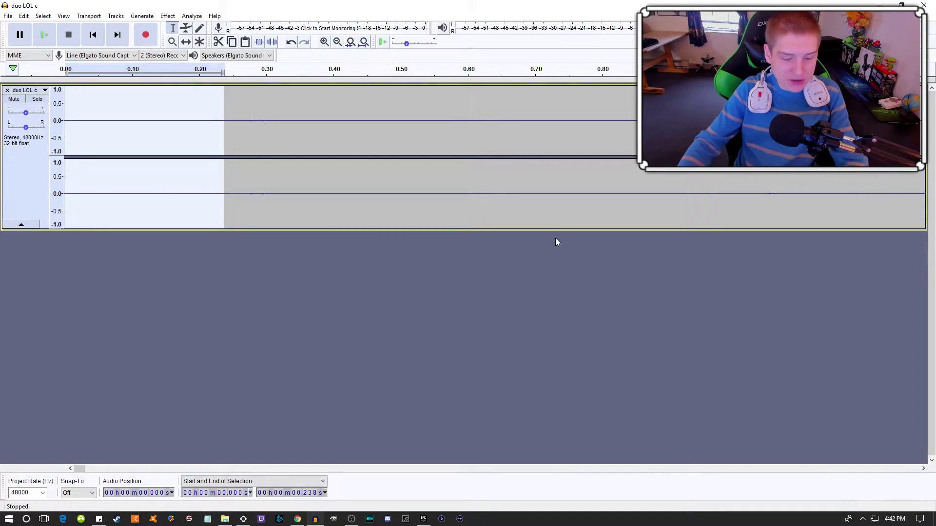
Select the whole track and apply Repeat Noise Reduction to it
{"action": "key", "text": "ctrl+a"}
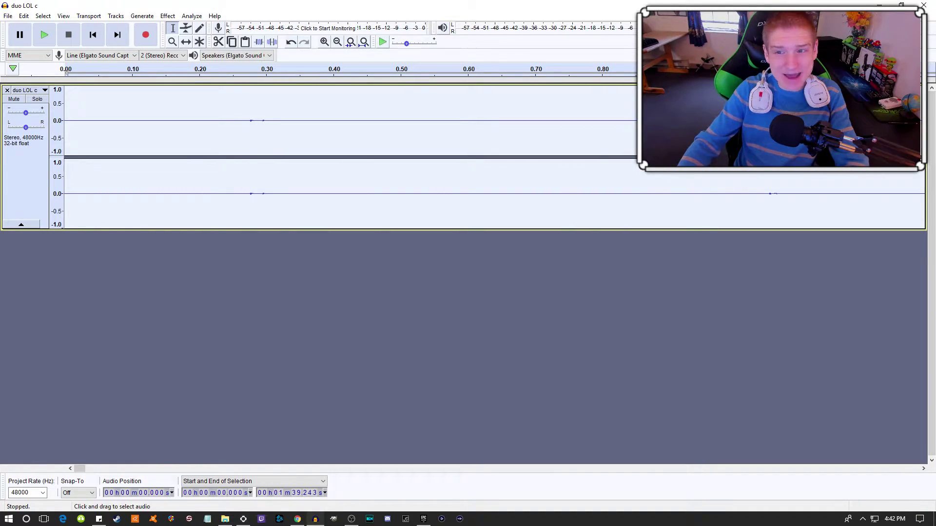
{"action": "key", "text": "ctrl+3"}
{"action": "key", "text": "ctrl+3"}
{"action": "key", "text": "ctrl+3"}
{"action": "key", "text": "ctrl+3"}
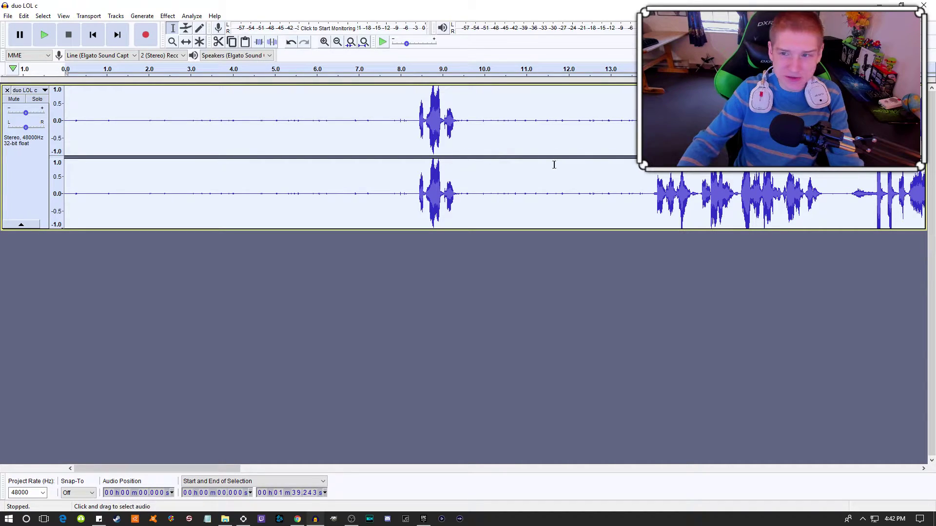
{"action": "left_click", "coordinate": [167, 16]}
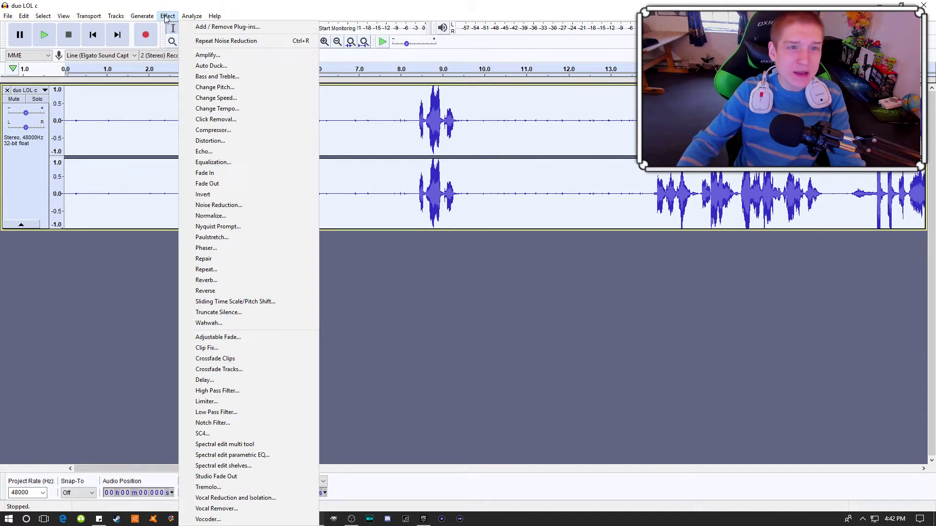
{"action": "left_click", "coordinate": [219, 42]}
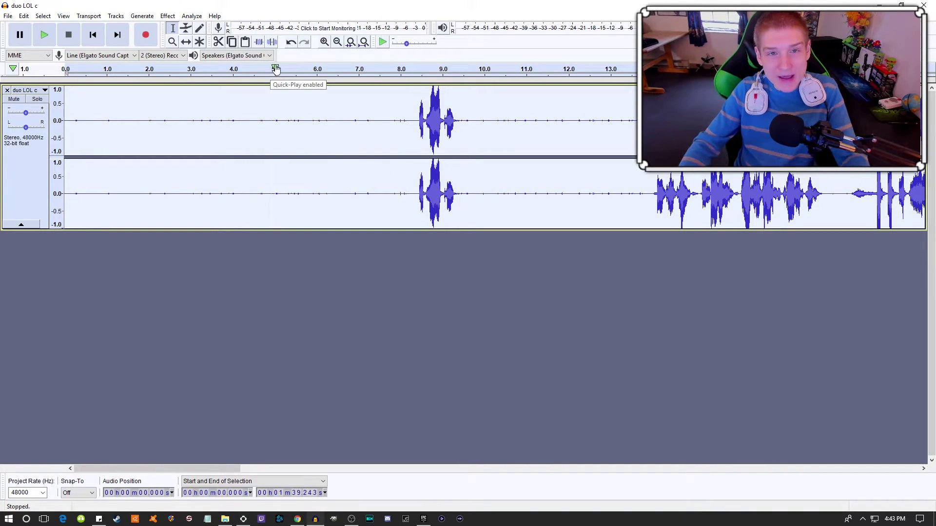
Close Audacity without saving the project
{"action": "left_click", "coordinate": [167, 15]}
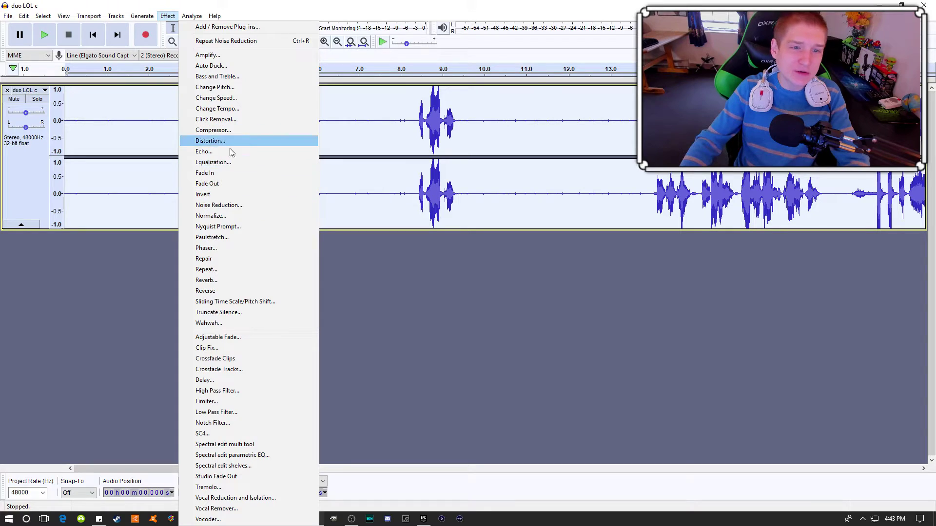
{"action": "left_click", "coordinate": [922, 5]}
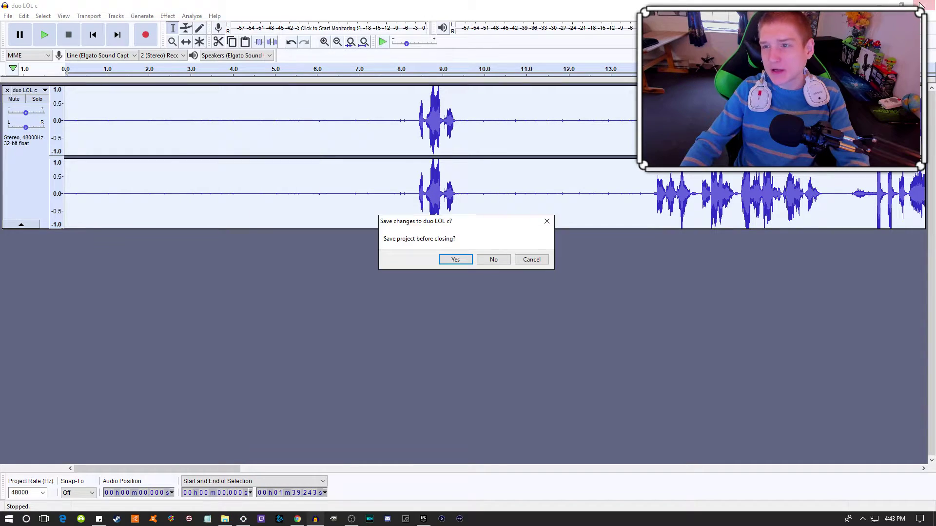
{"action": "left_click", "coordinate": [493, 261]}
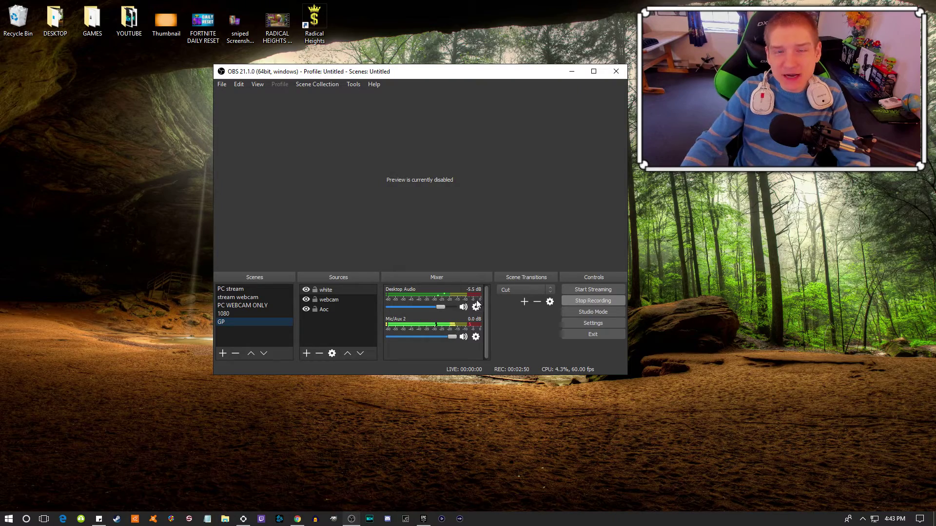
Open the Mic/Aux 2 filters and keep reafir_standalone as the SUBTRACT filter's VST plug-in
{"action": "left_click", "coordinate": [476, 336]}
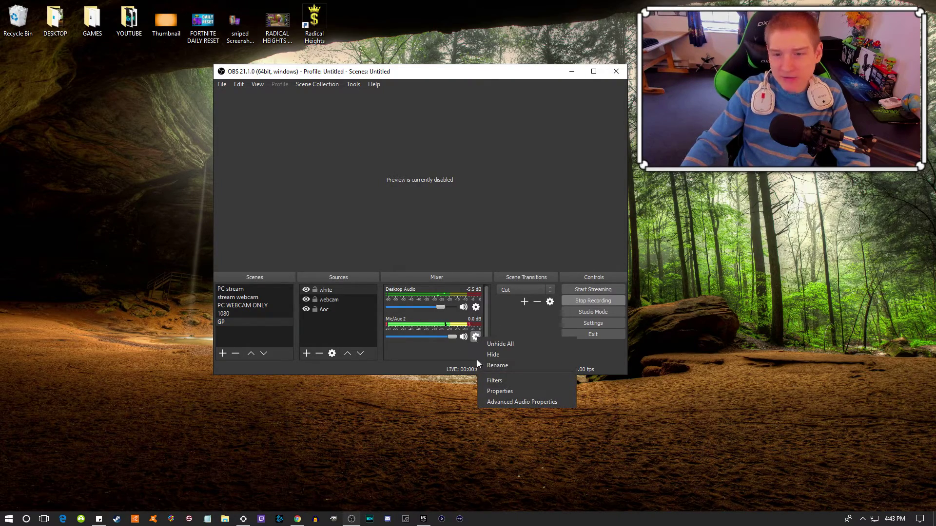
{"action": "left_click", "coordinate": [492, 382]}
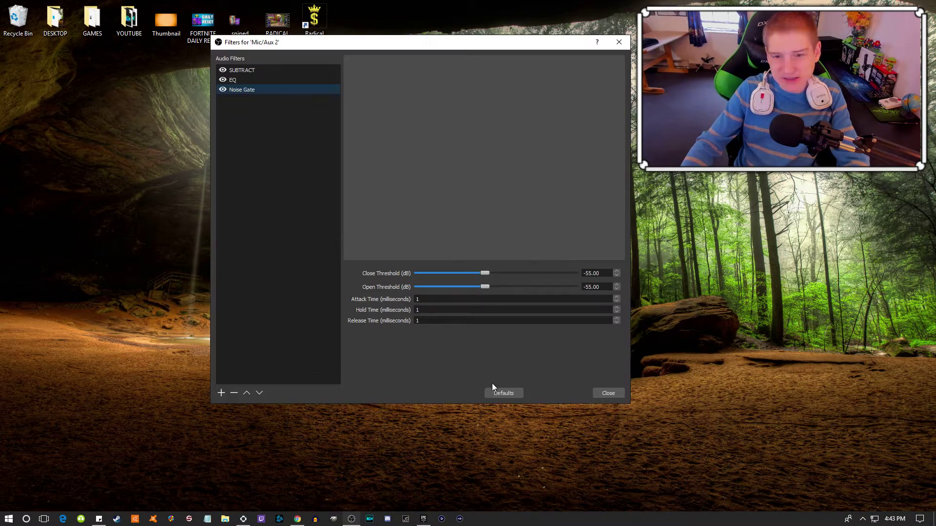
{"action": "left_click", "coordinate": [266, 81]}
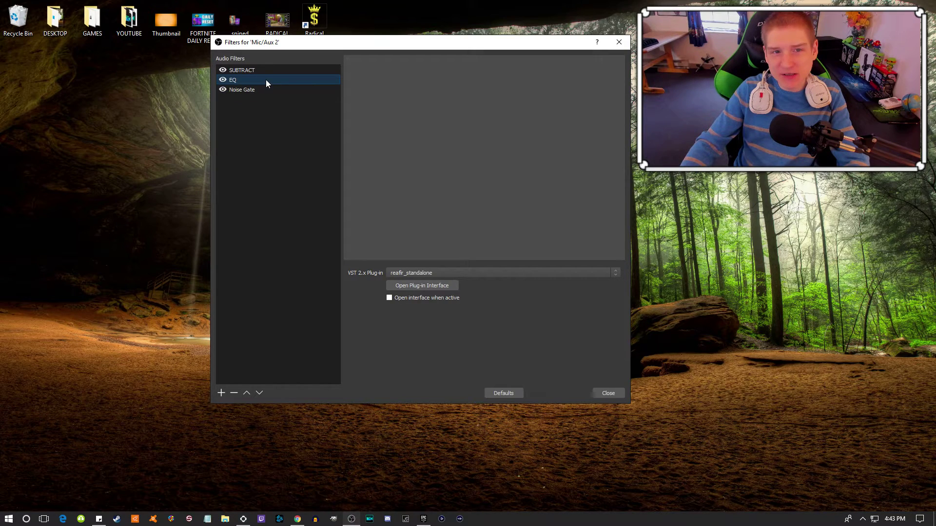
{"action": "left_click", "coordinate": [271, 72]}
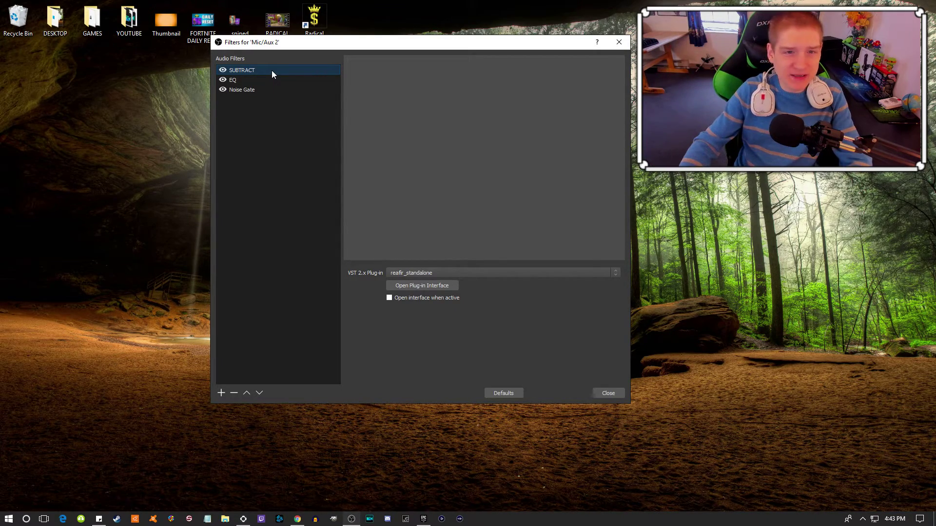
{"action": "left_click", "coordinate": [423, 274]}
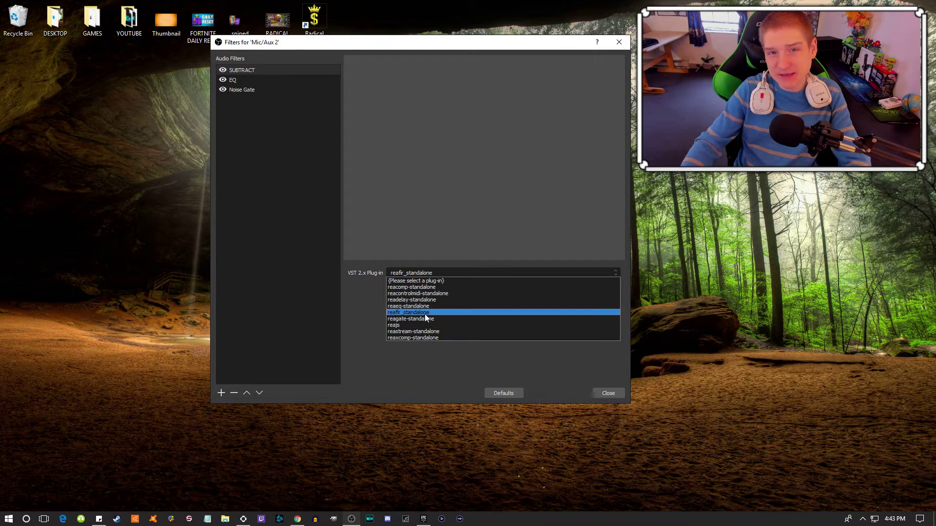
{"action": "left_click", "coordinate": [344, 306]}
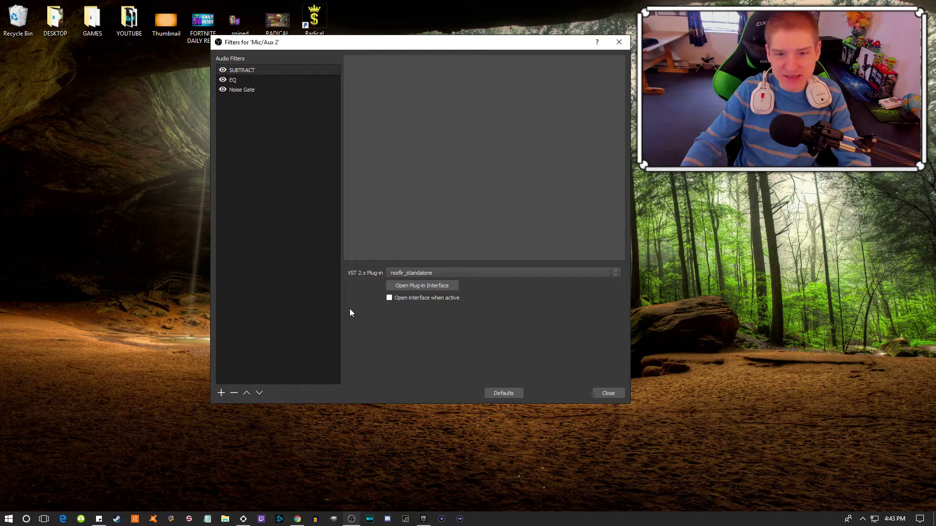
Open the SUBTRACT filter's ReaFir plug-in interface, showing Subtract mode
{"action": "left_click", "coordinate": [412, 285]}
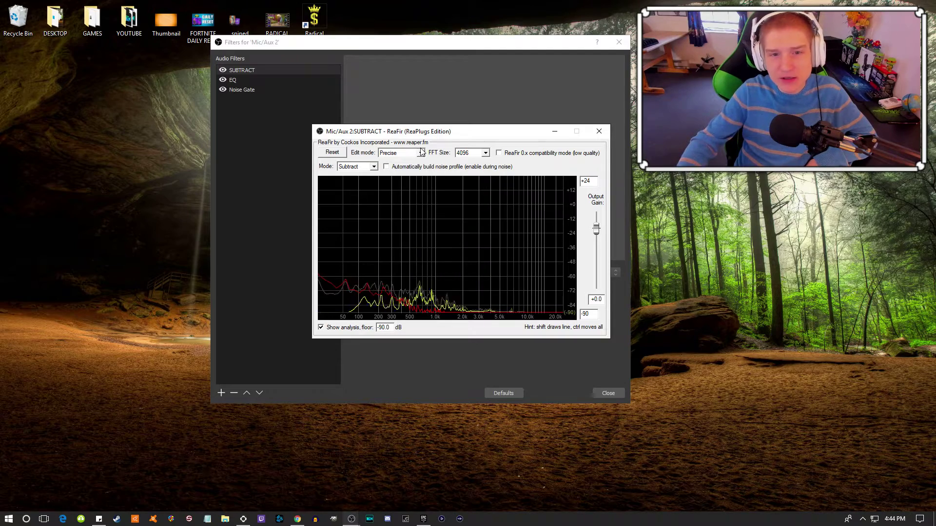
Enable ReaFir's 'Automatically build noise profile' to learn the mic's background noise
{"action": "left_click", "coordinate": [386, 167]}
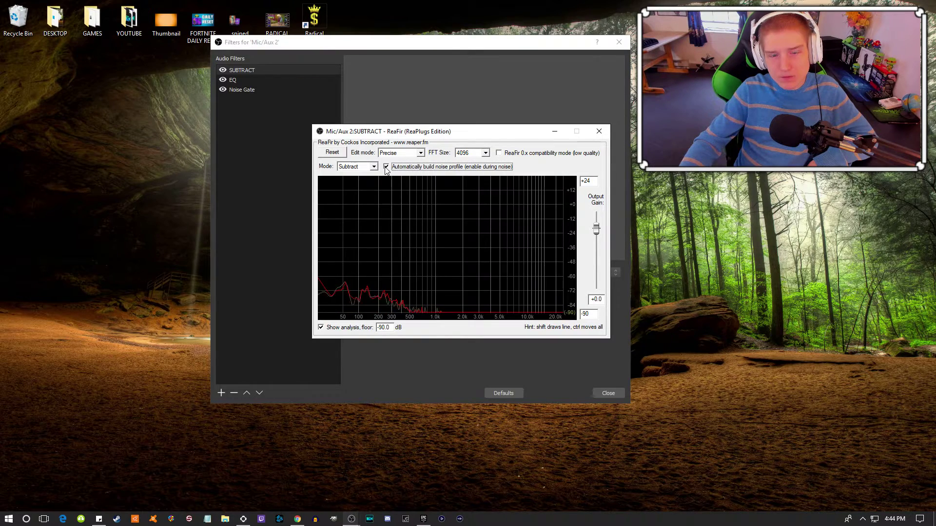